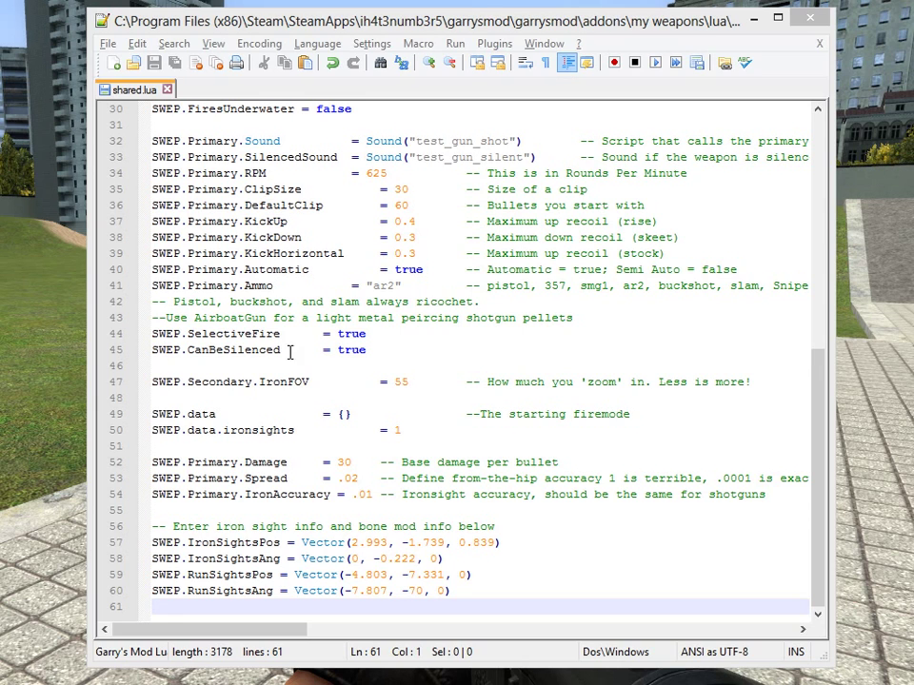
- Scroll to the top of shared.lua and select the ShowWorldModel = false line
drag(381, 29, 311, 0)
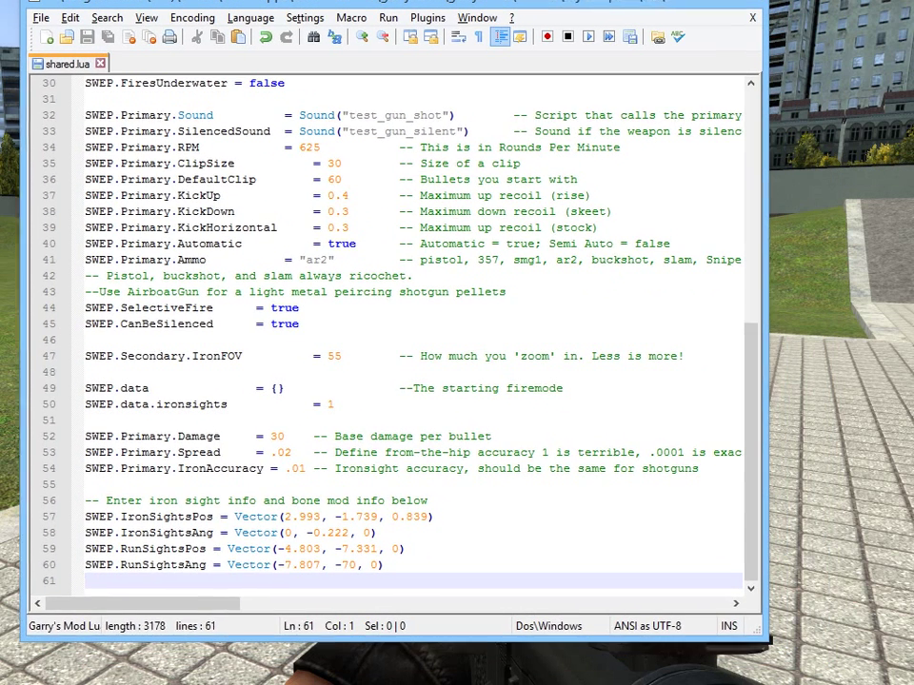
click(162, 270)
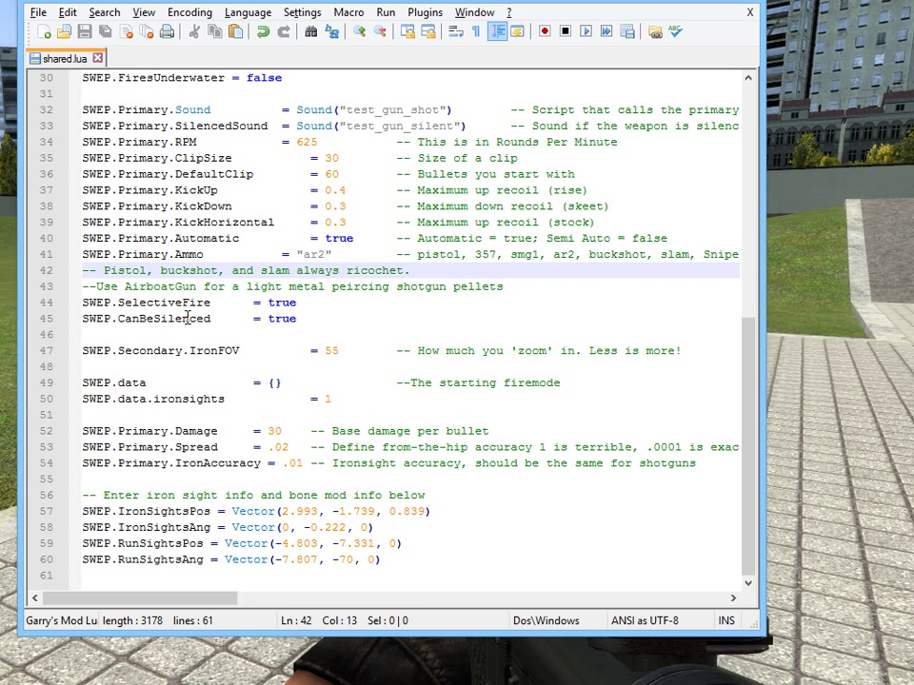
scroll(187, 317, up, 3)
scroll(176, 295, up, 1)
scroll(162, 272, up, 1)
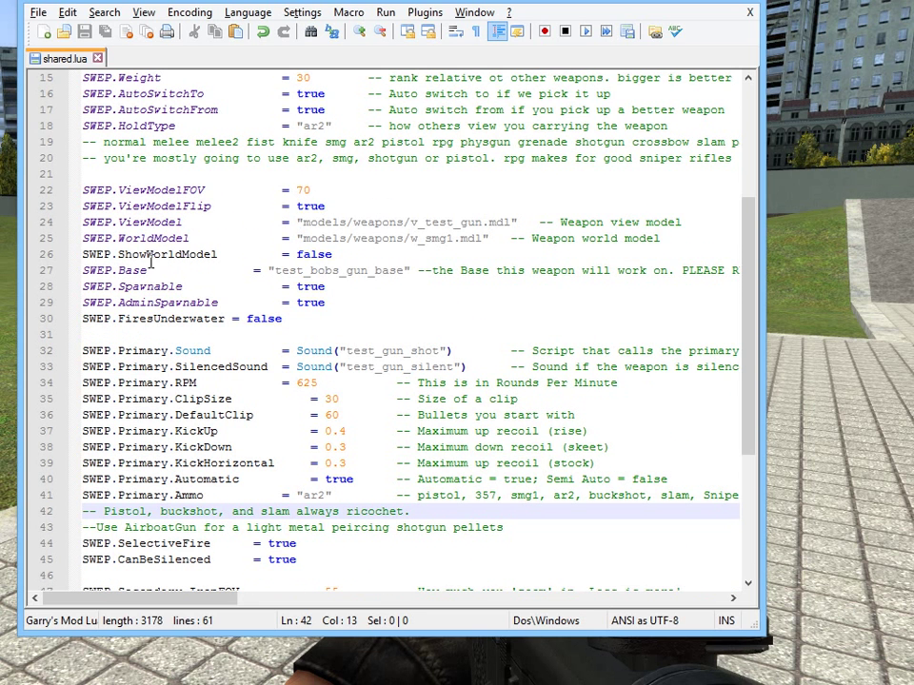
click(233, 264)
drag(182, 254, 360, 249)
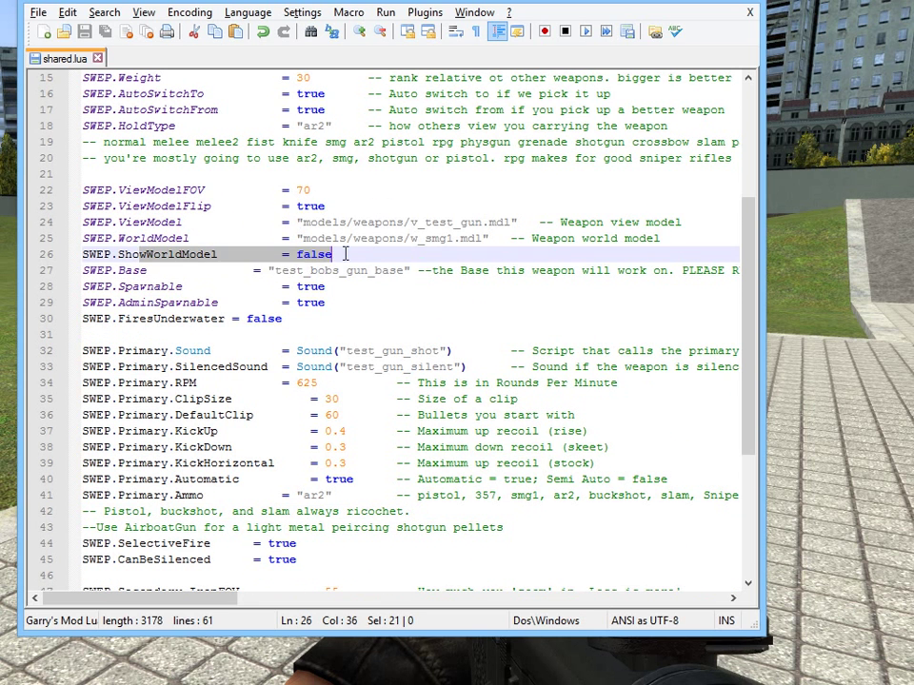
click(353, 254)
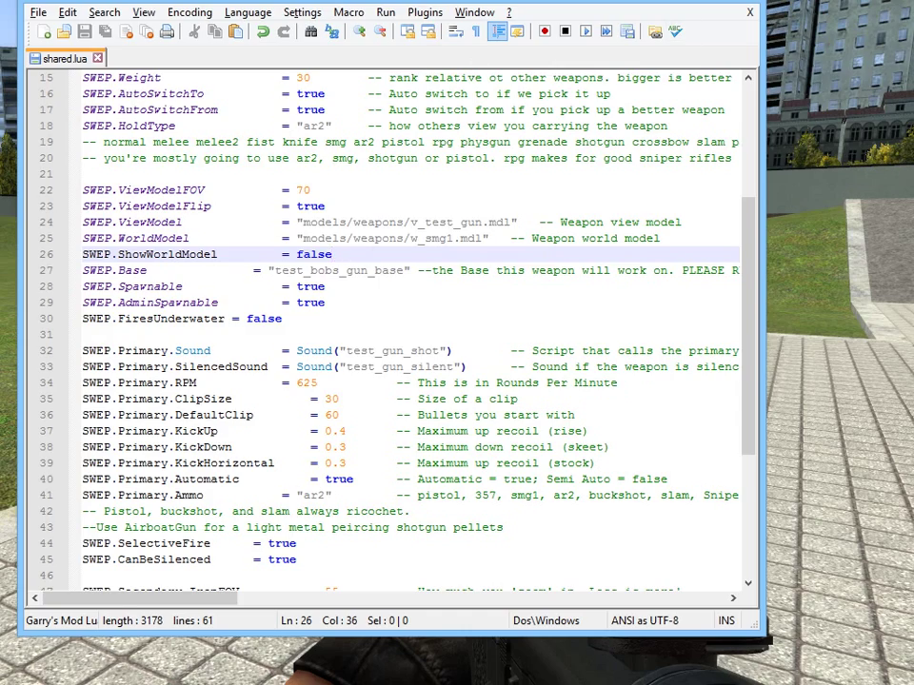
- Back in the game, check the Demonstration Rifle via the spawn menu and reopen the weapons list
key(alt+Tab)
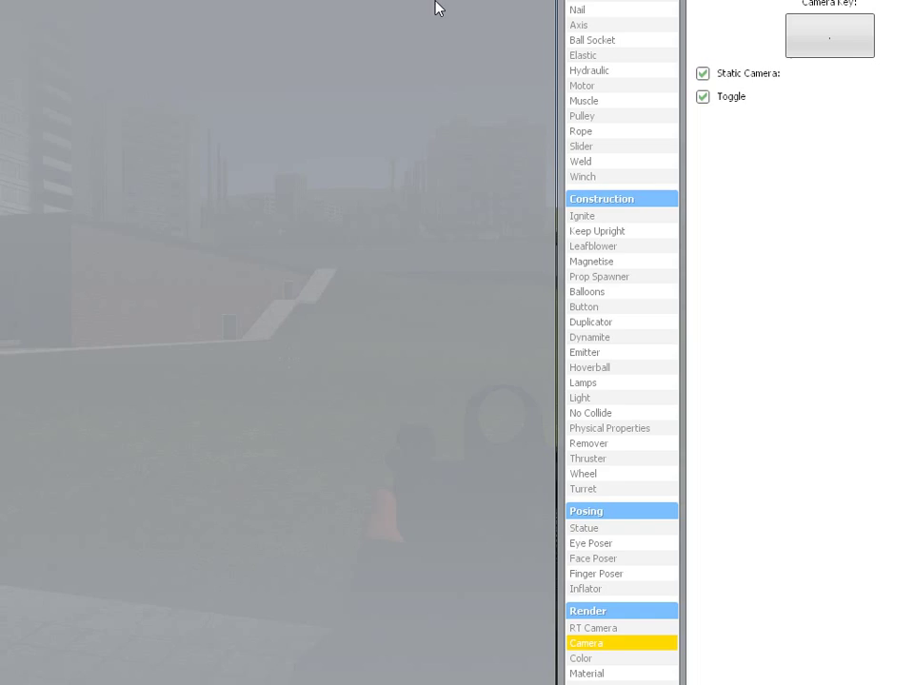
key(q)
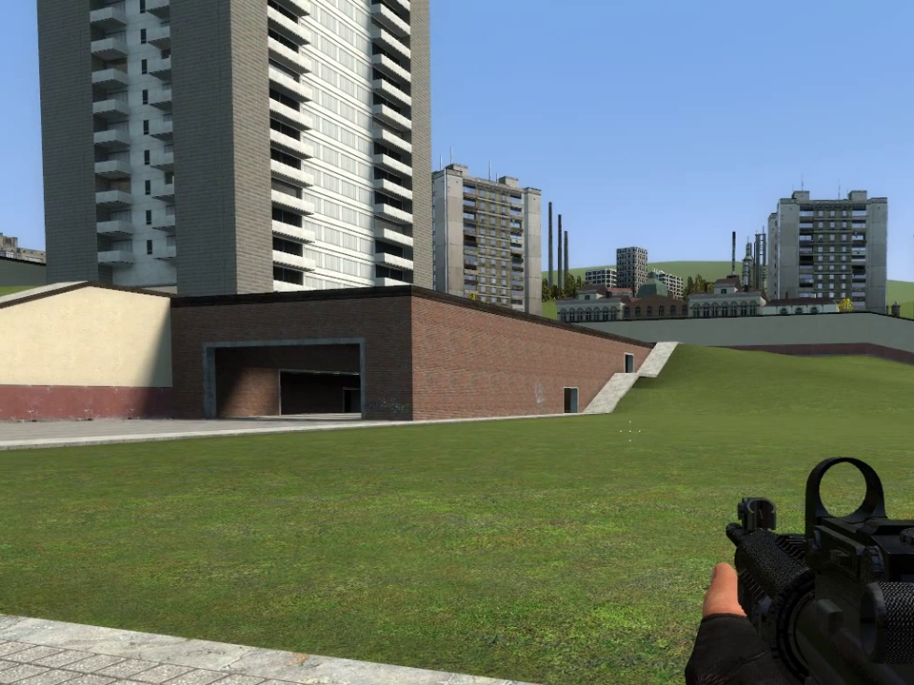
key(q)
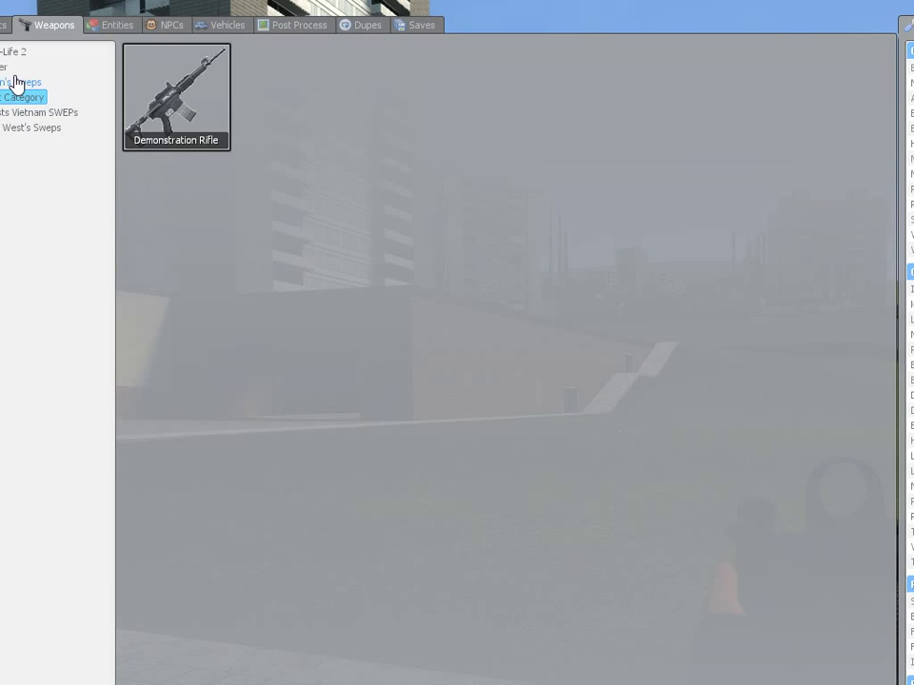
key(q)
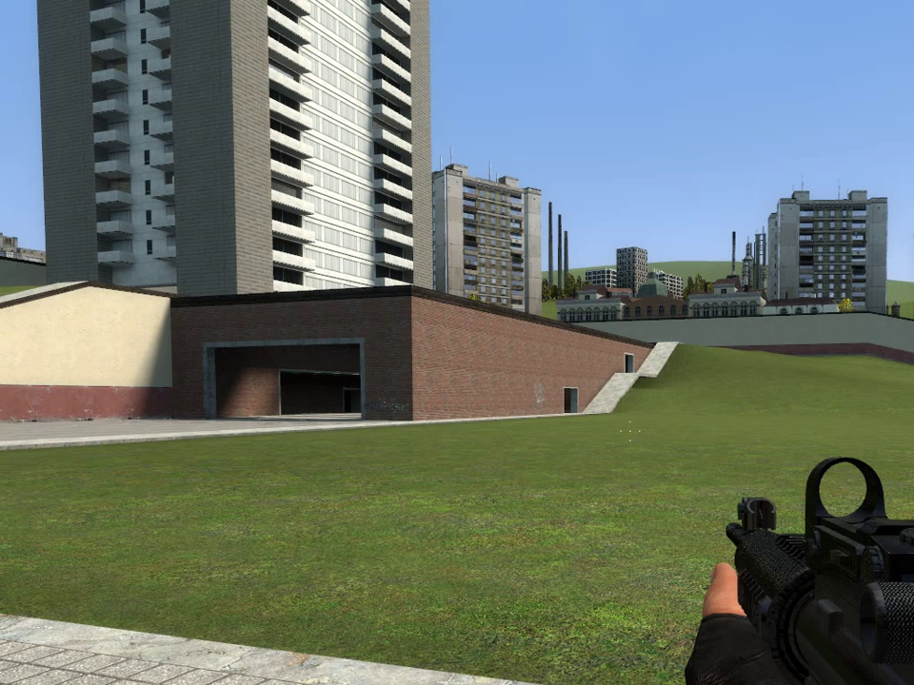
key(q)
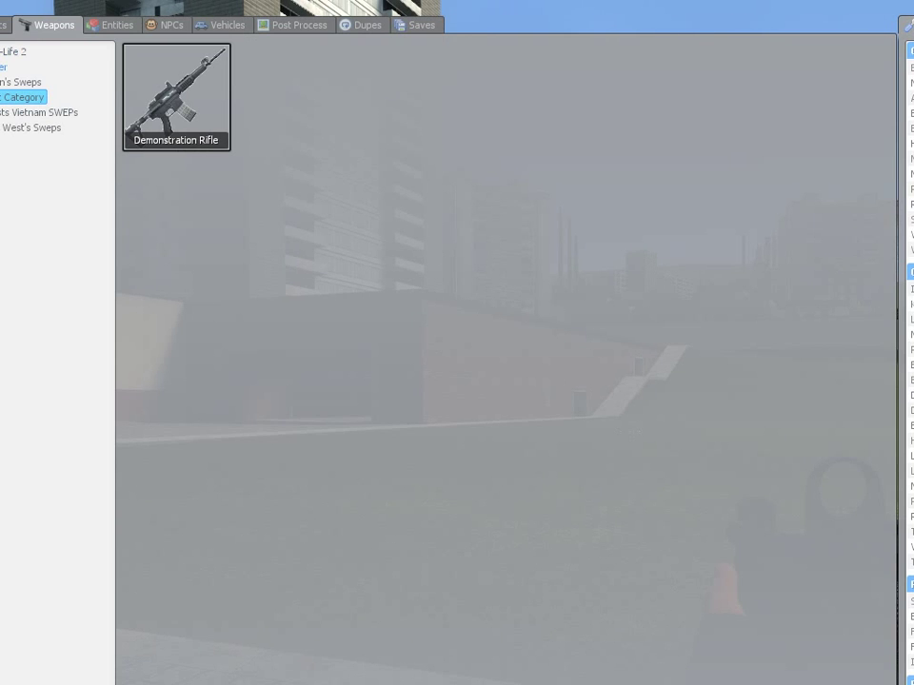
click(4, 67)
- Equip and open the SWEP Construction Kit, then switch to third-person view
click(633, 95)
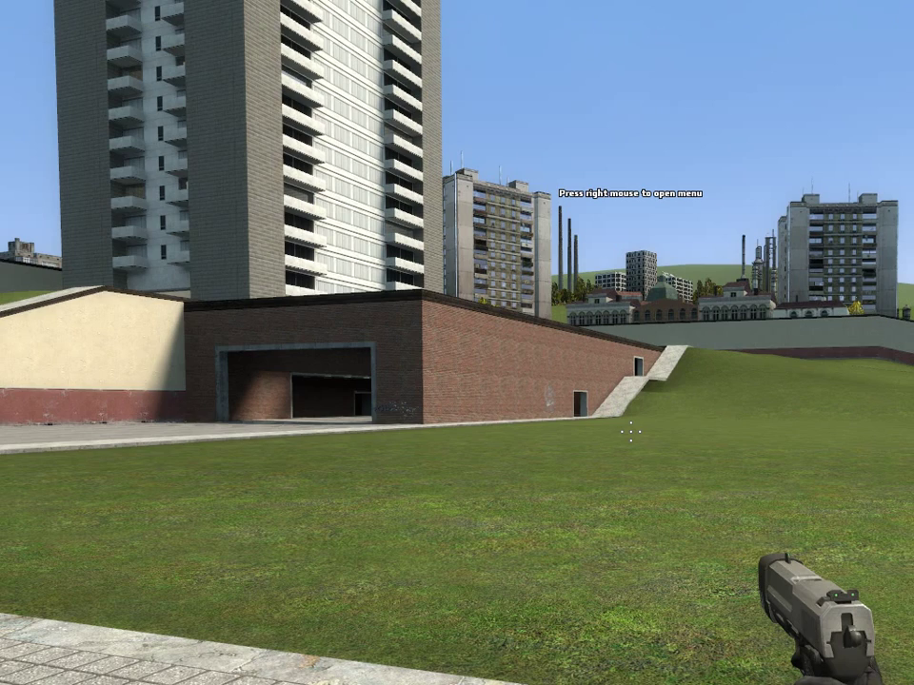
right_click(378, 292)
drag(143, 17, 217, 40)
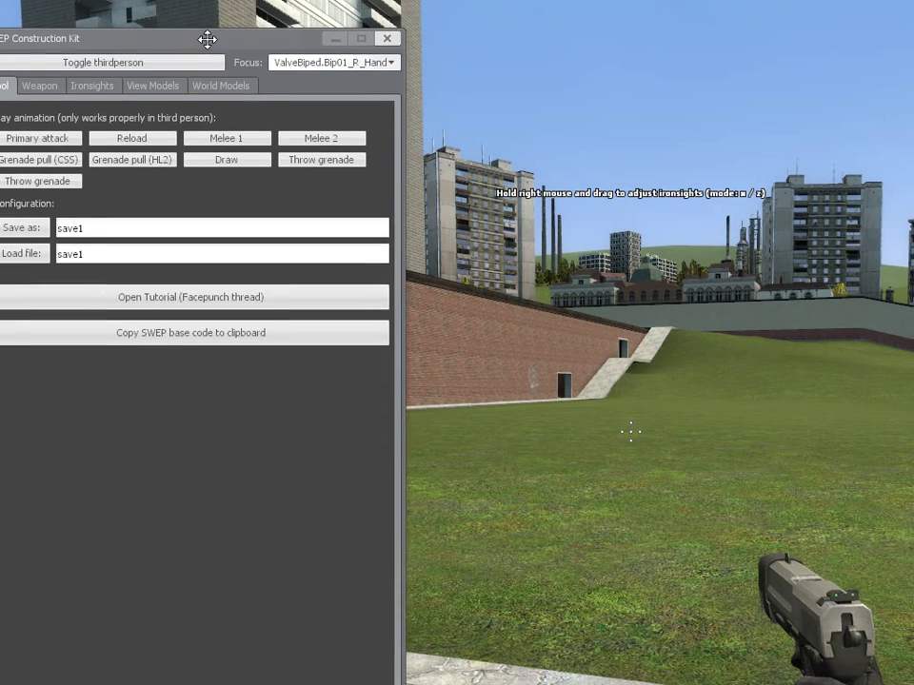
click(169, 69)
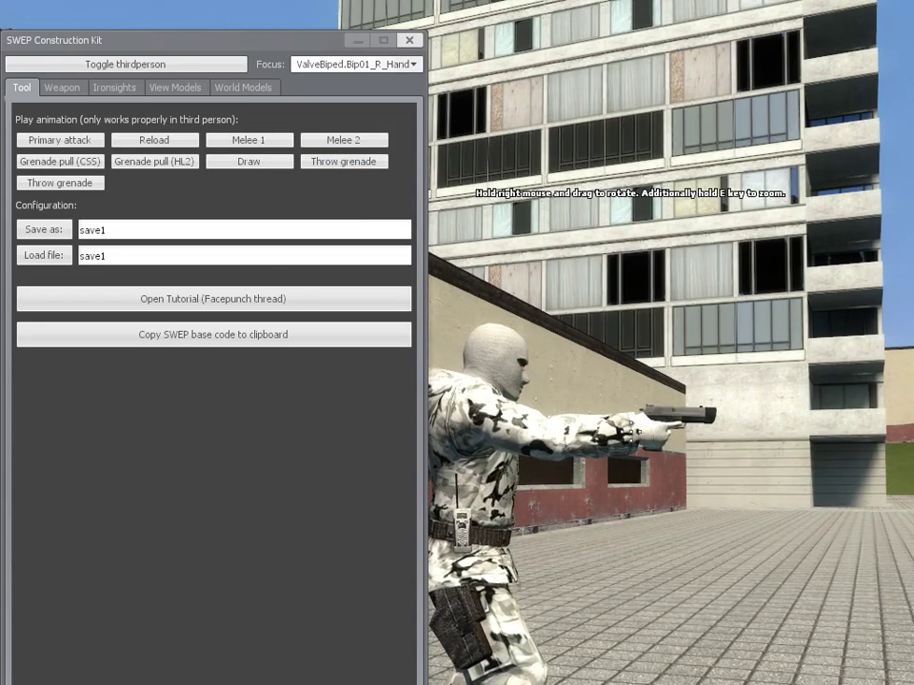
- On the Weapon tab, hide the world model and set hold type to ar2
click(53, 90)
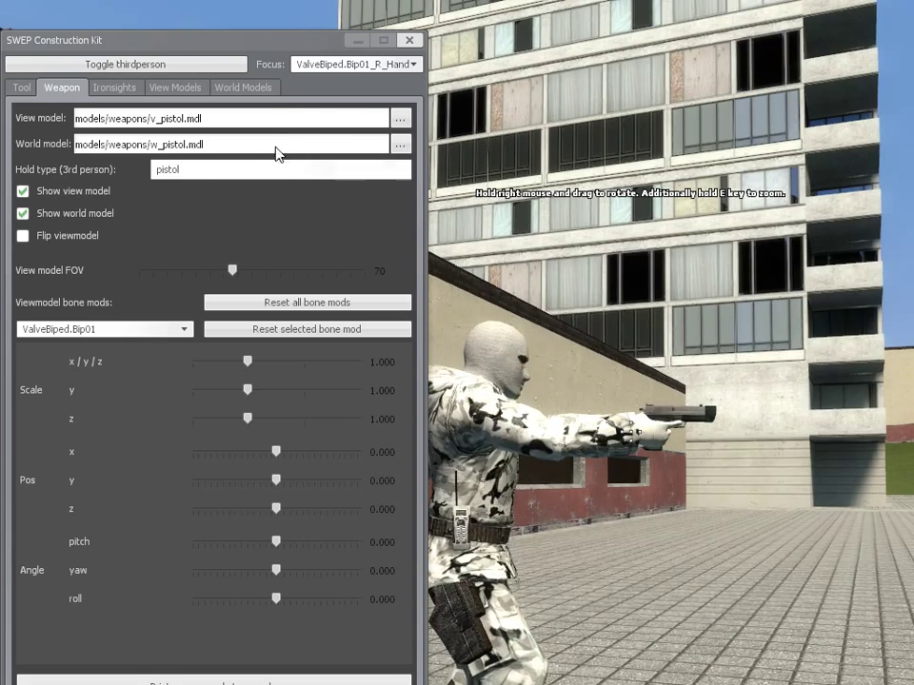
click(22, 216)
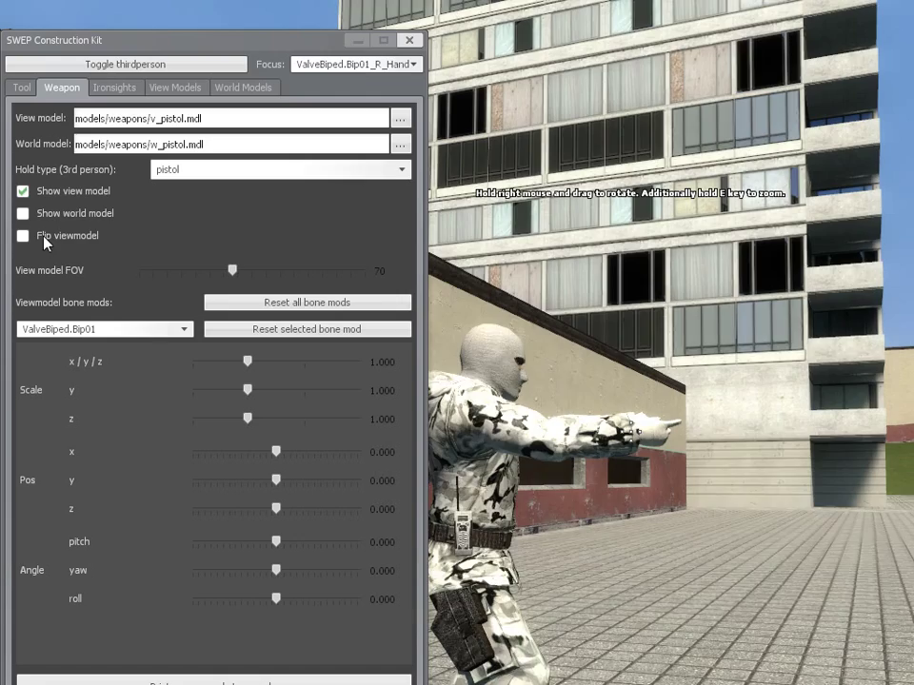
click(397, 172)
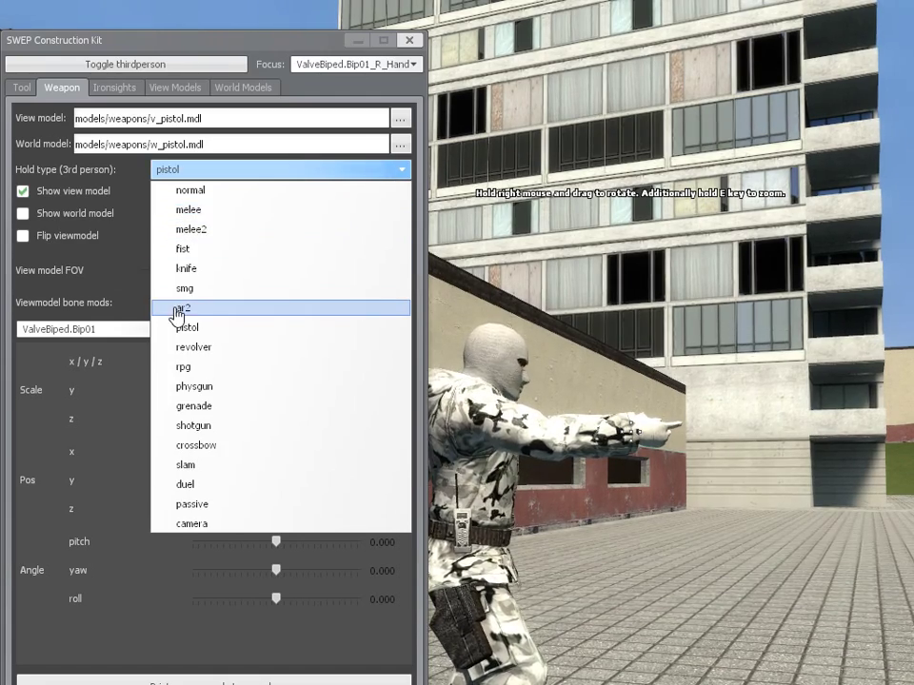
click(182, 308)
mouse_move(656, 400)
right_down()
mouse_move(690, 403)
mouse_move(502, 280)
right_up()
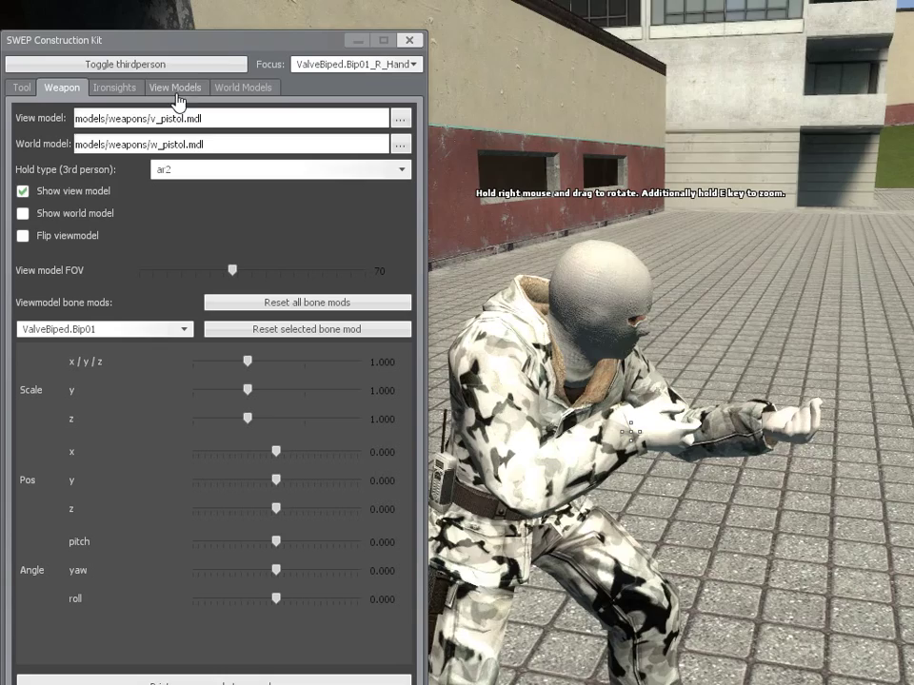
- Add a Model-type world-model element named 'gun' and select it for editing
click(276, 89)
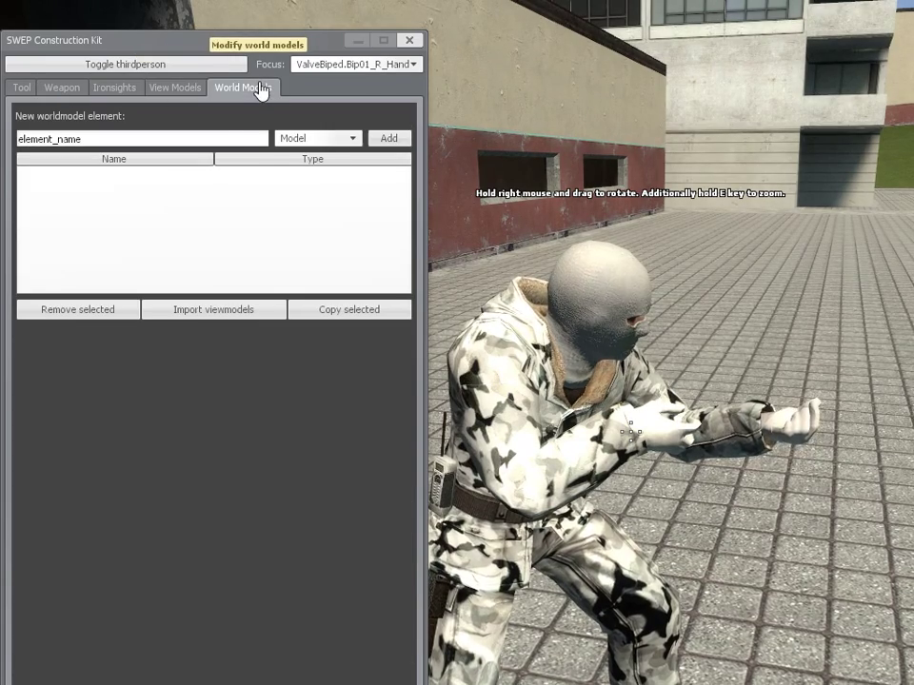
click(218, 139)
key(ctrl+a)
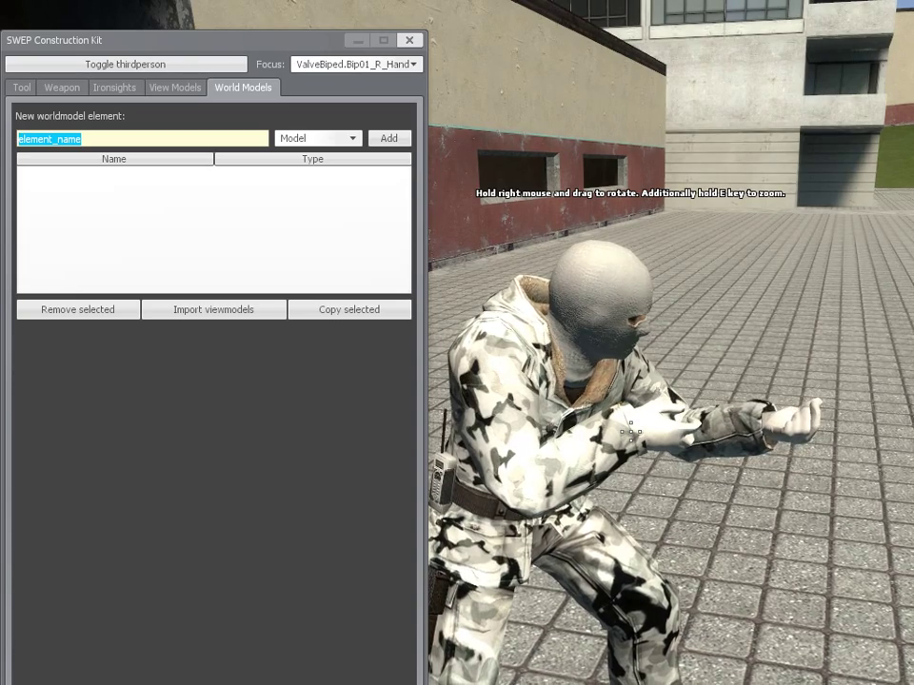
text(gun)
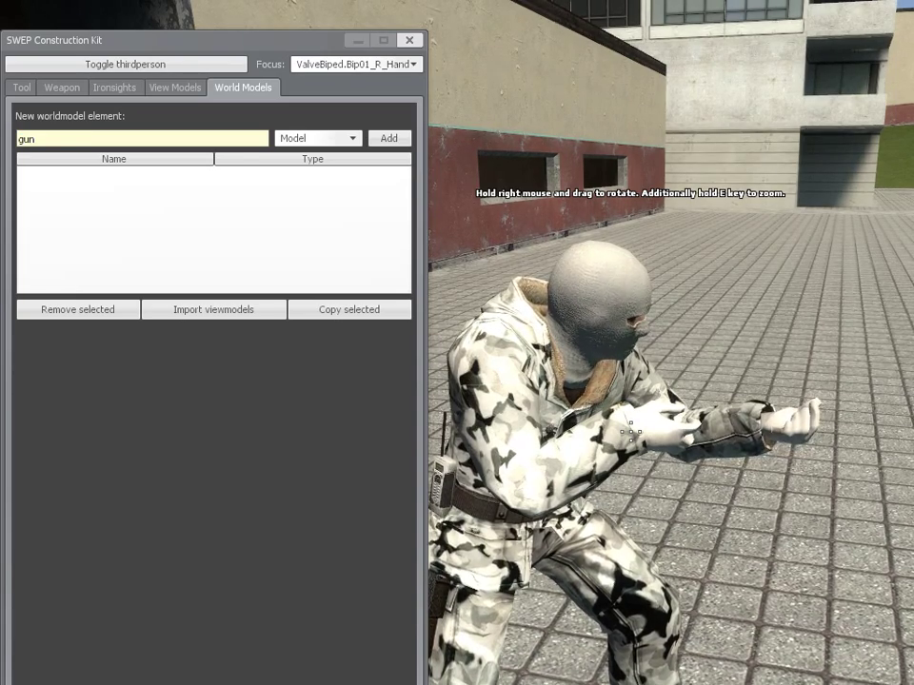
click(390, 139)
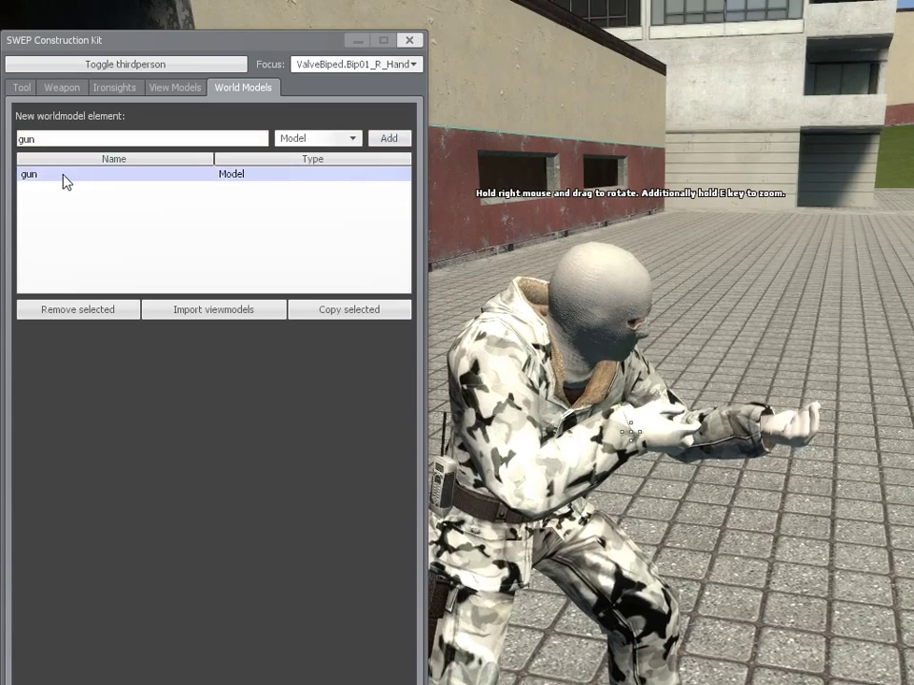
click(67, 175)
- Open the model browser and expand the models > weapons folder
click(384, 363)
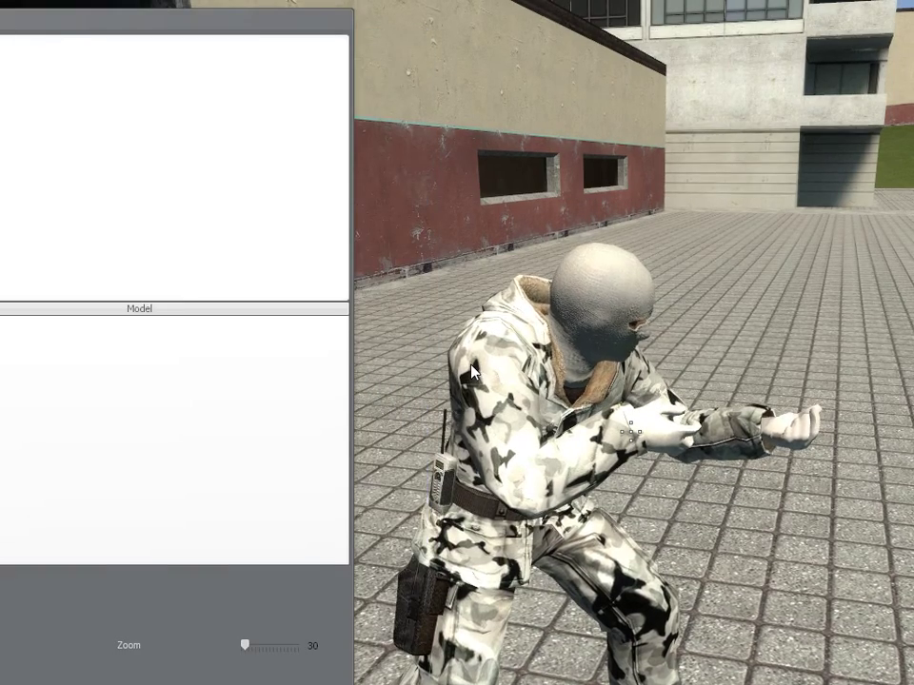
drag(241, 23, 343, 22)
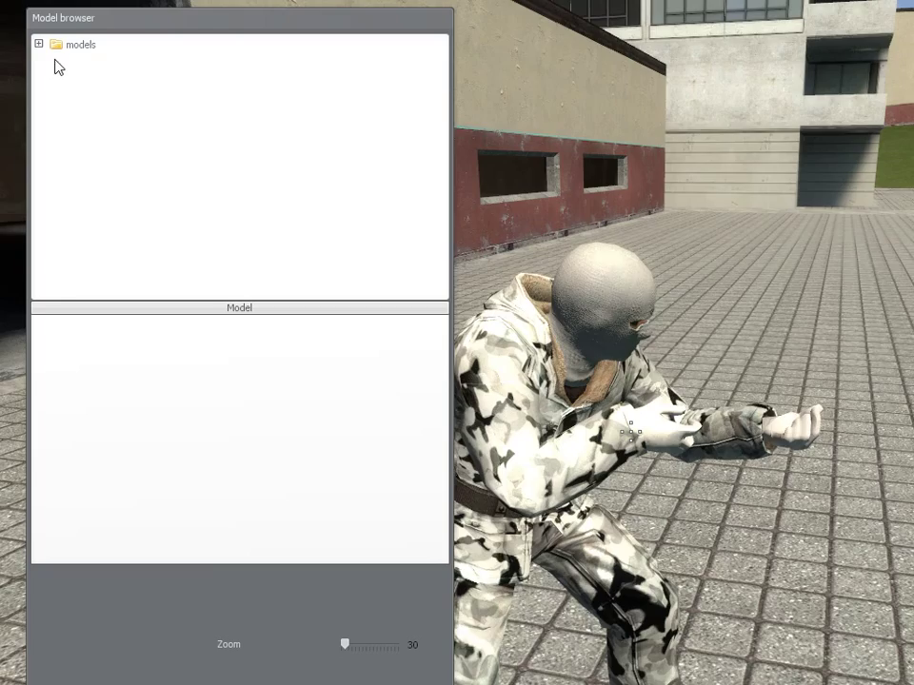
click(38, 44)
mouse_move(435, 71)
mouse_down()
mouse_move(444, 219)
mouse_move(435, 580)
mouse_up()
click(104, 278)
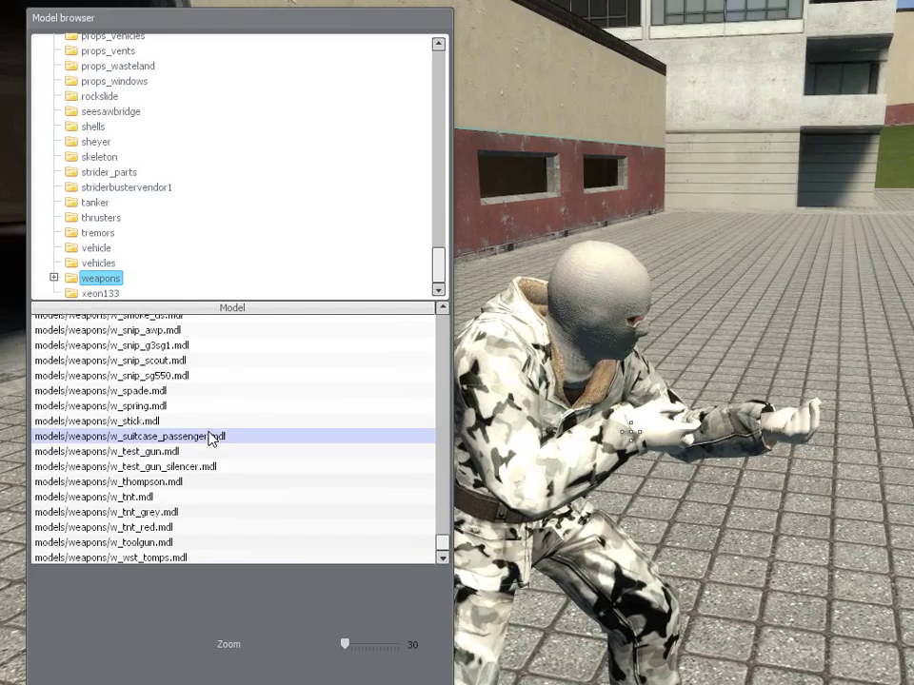
- Pick w_test_gun_silencer.mdl and confirm it as the gun element's model
scroll(210, 440, up, 2)
scroll(210, 440, up, 2)
scroll(208, 437, up, 4)
scroll(207, 435, down, 4)
scroll(181, 445, down, 2)
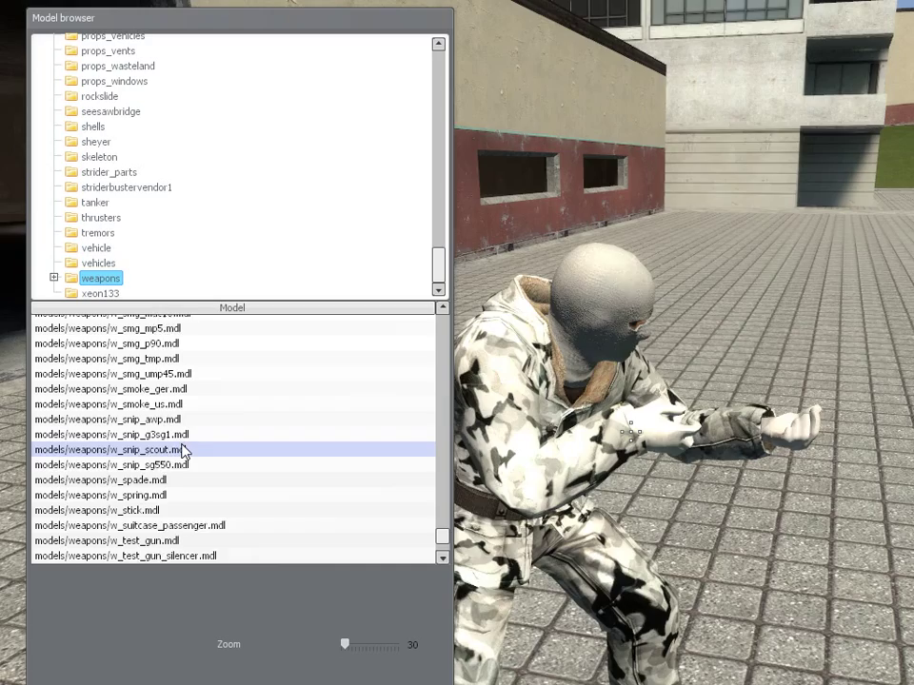
scroll(183, 451, down, 3)
scroll(176, 524, down, 3)
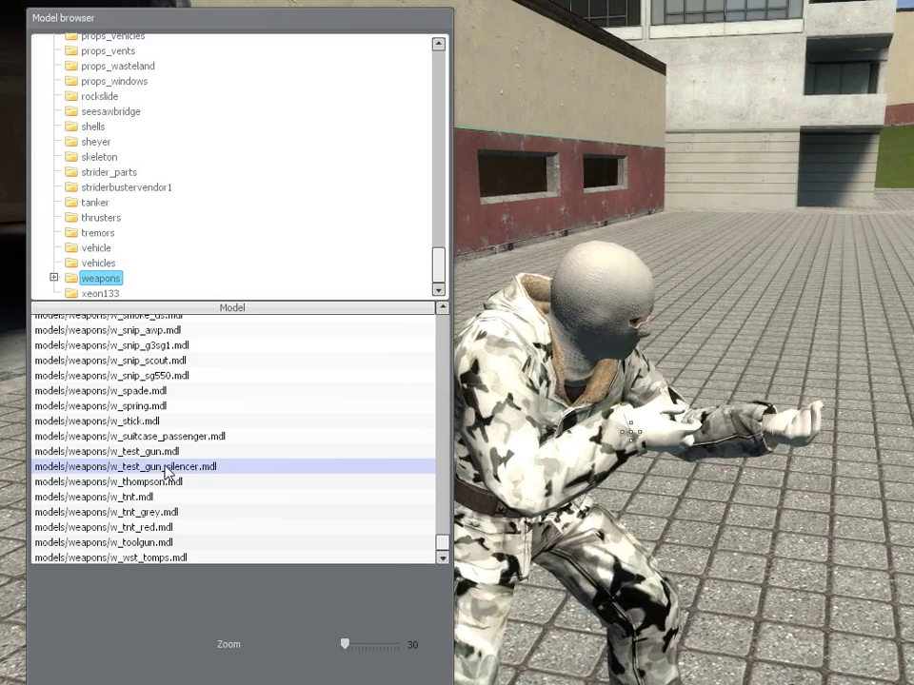
click(166, 469)
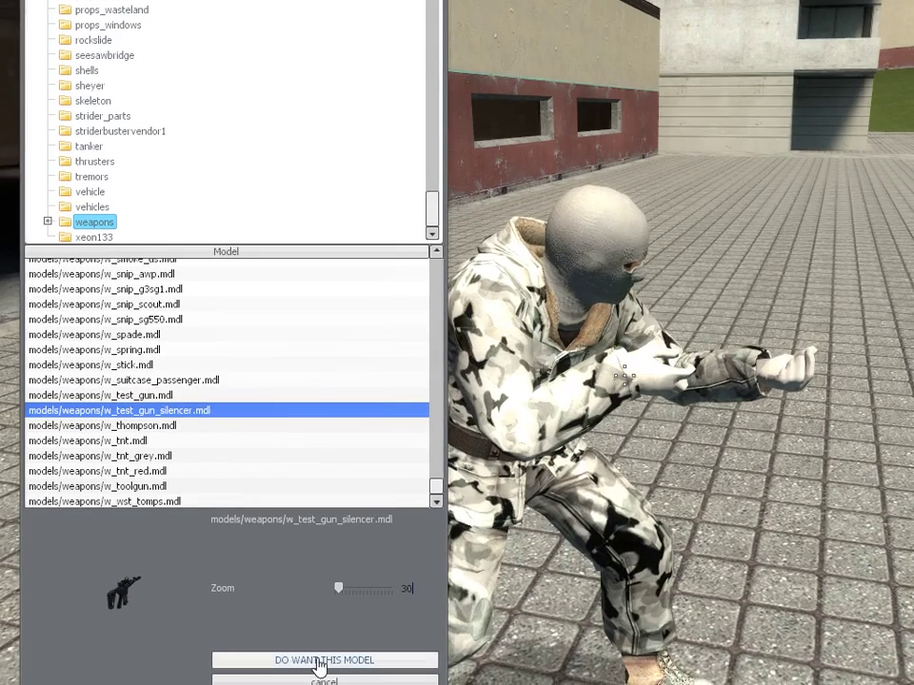
click(320, 666)
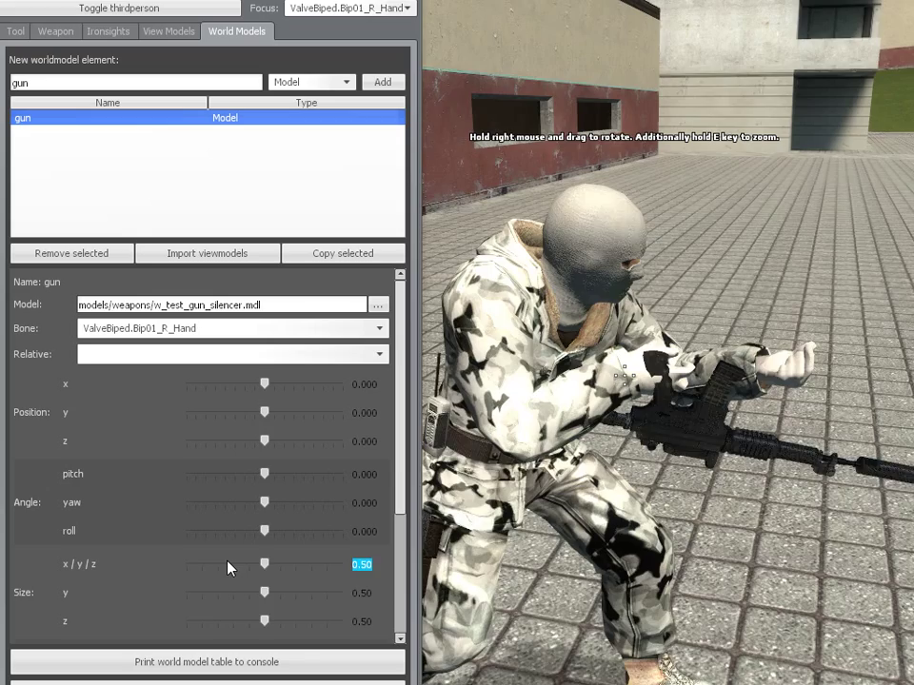
- Set the gun to full size, pitch about -177, yaw -180 and position y 0.323
text(100)
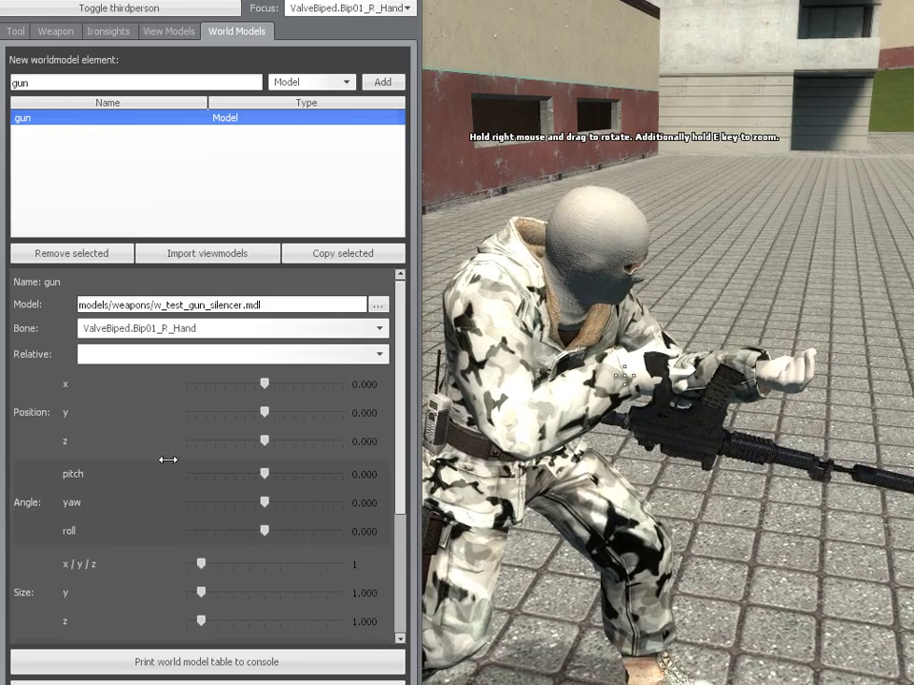
mouse_move(264, 473)
mouse_down()
mouse_move(185, 473)
mouse_move(301, 496)
mouse_move(137, 489)
mouse_up()
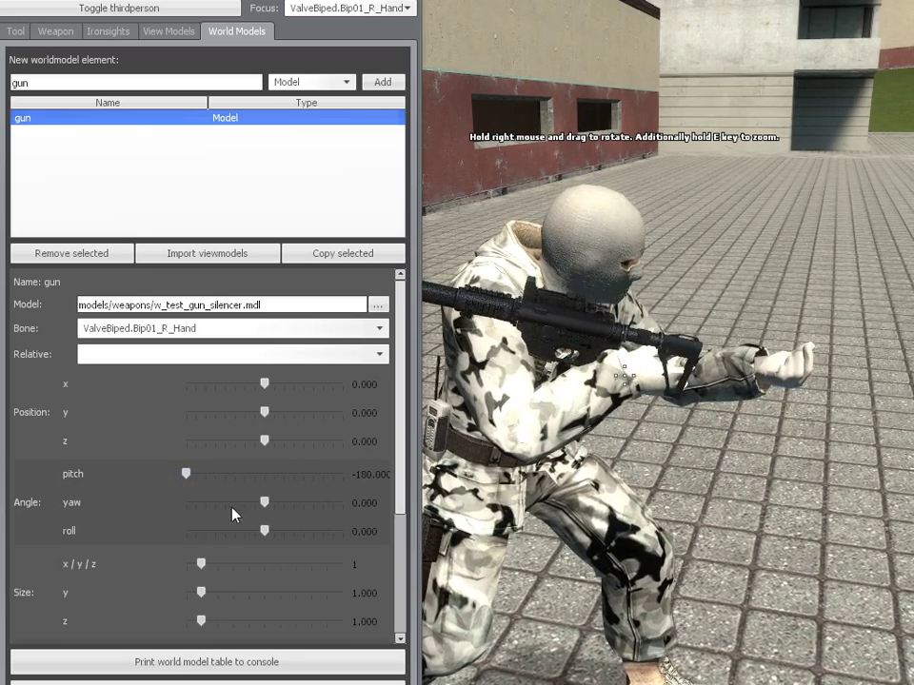
drag(266, 514, 180, 519)
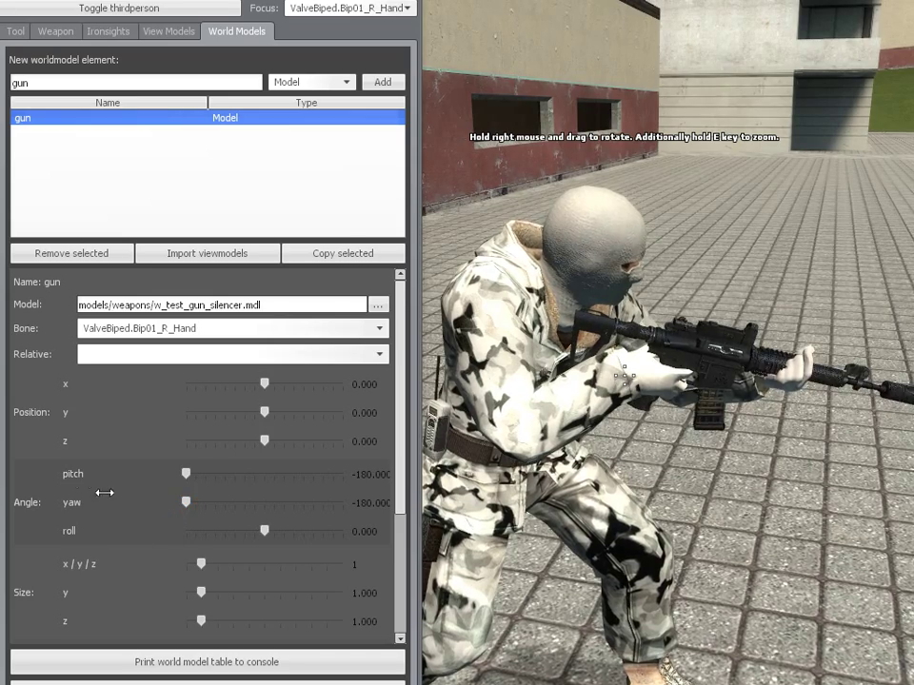
drag(74, 477, 122, 464)
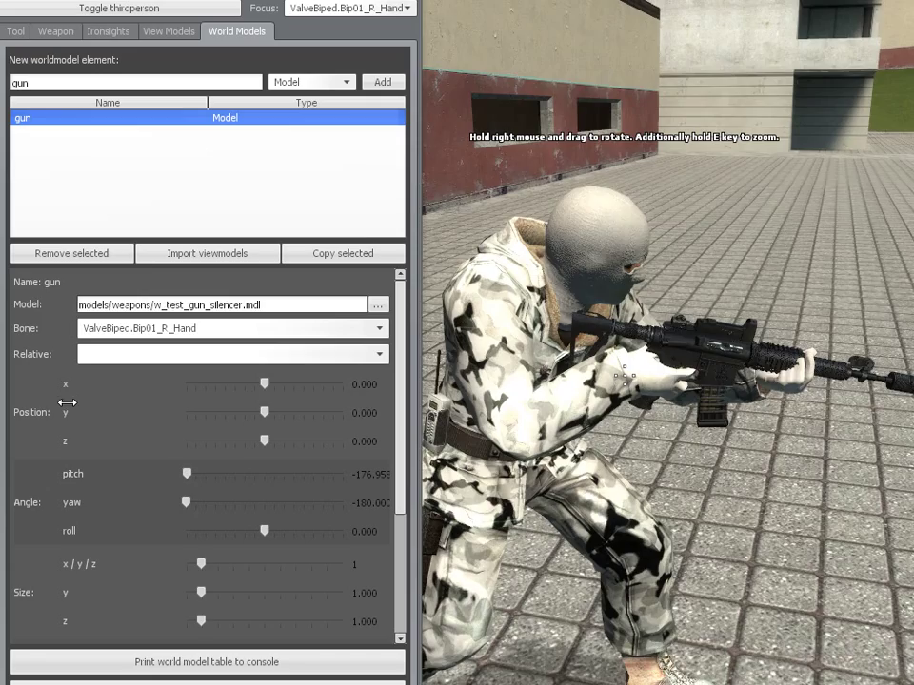
drag(67, 411, 614, 521)
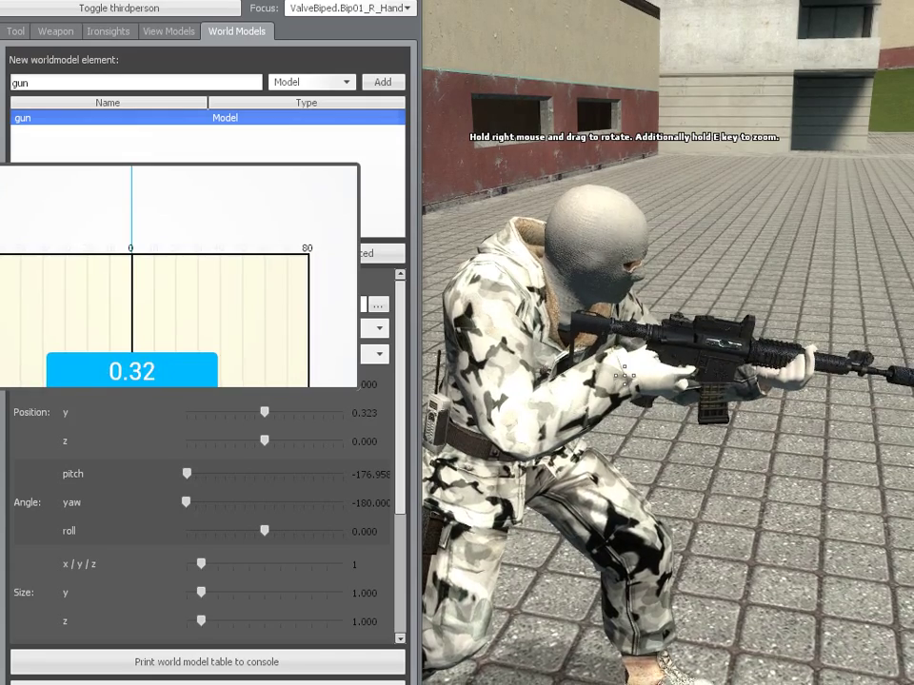
mouse_move(614, 520)
right_down()
mouse_move(803, 539)
mouse_move(756, 554)
mouse_move(663, 63)
right_up()
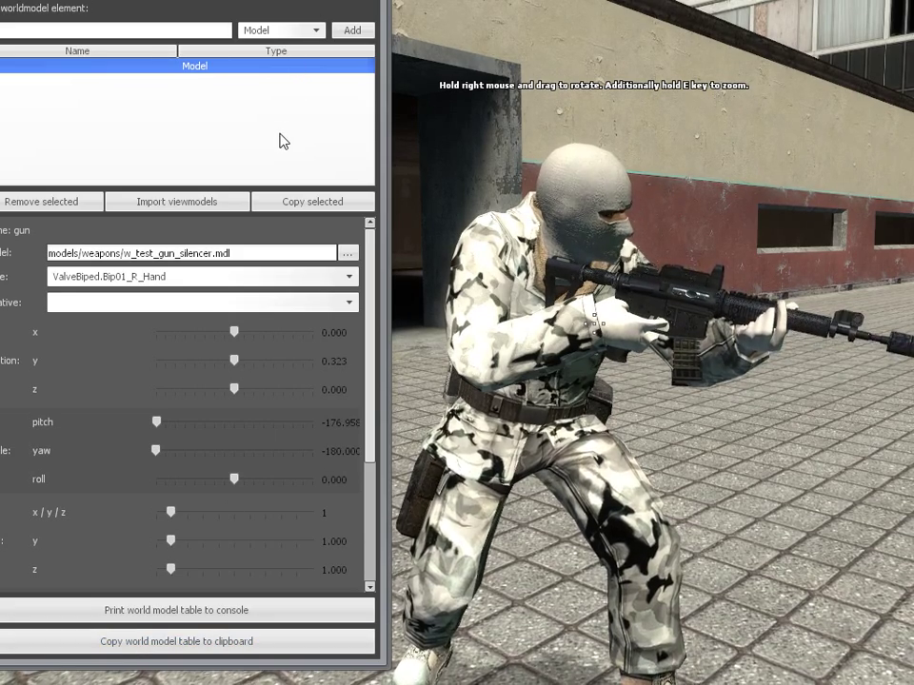
key(alt+Tab)
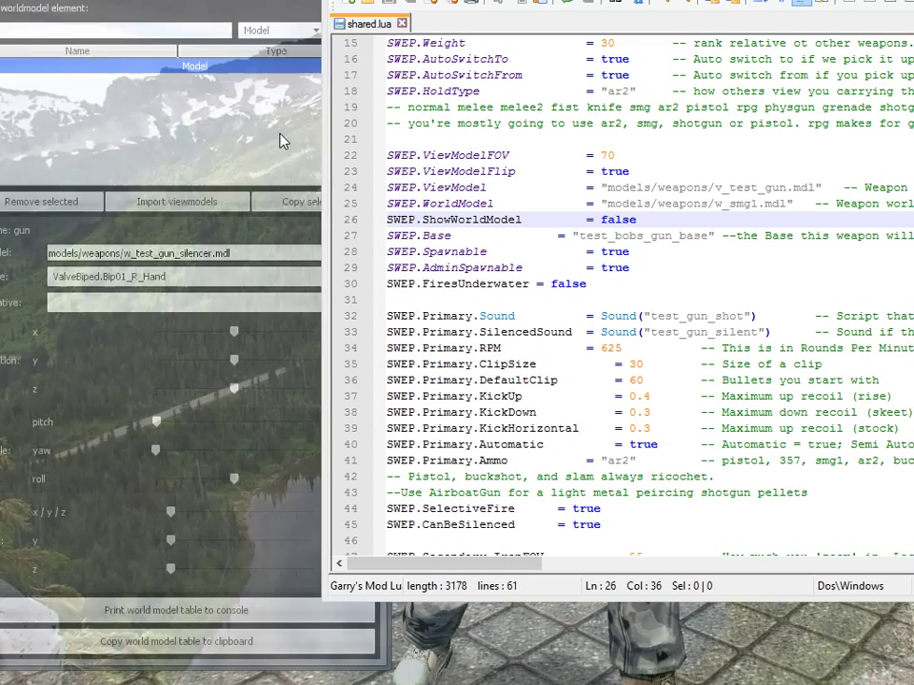
- Paste the copied SWEP.WElements gun table after line 60 of shared.lua
scroll(595, 277, down, 1)
scroll(617, 418, down, 4)
click(724, 530)
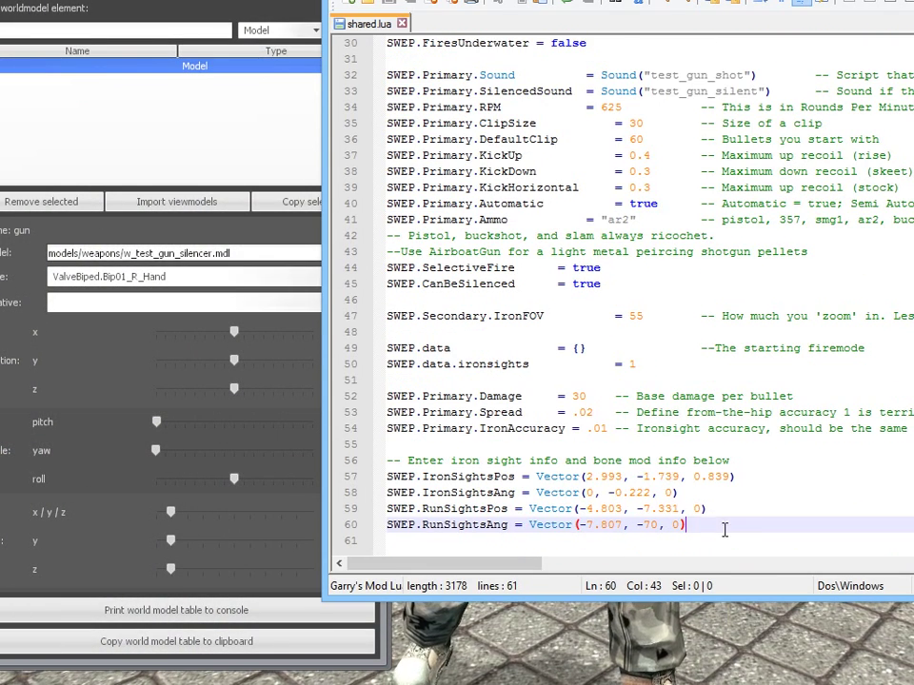
key(Return)
key(Return)
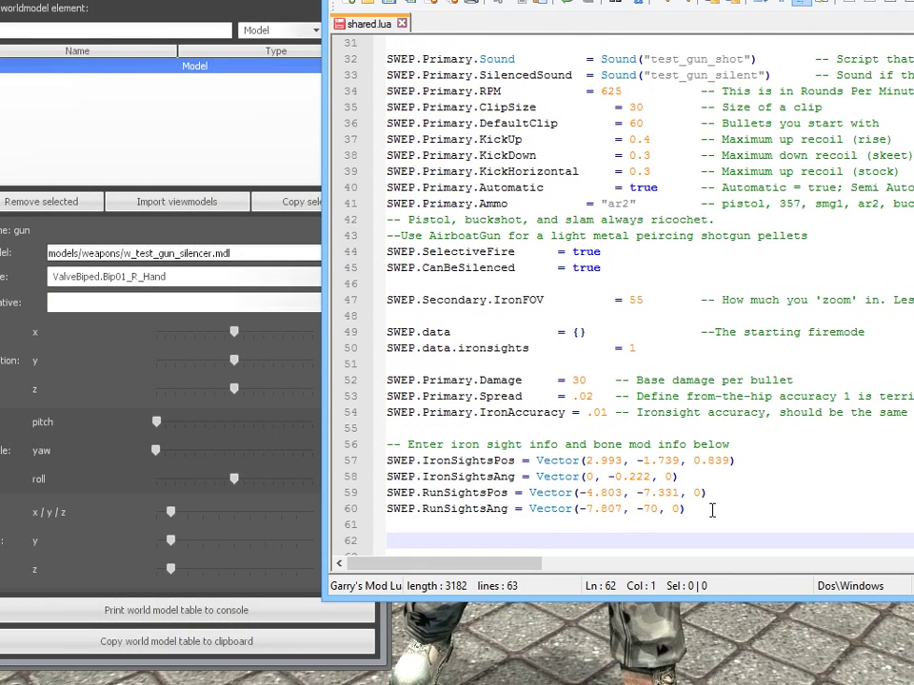
key(ctrl+v)
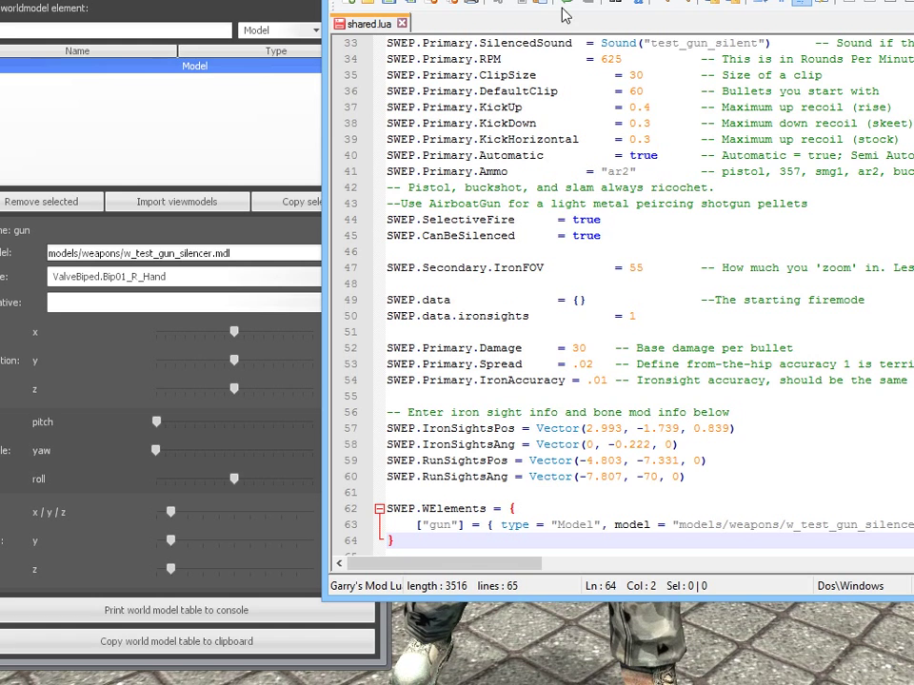
drag(385, 0, 358, 20)
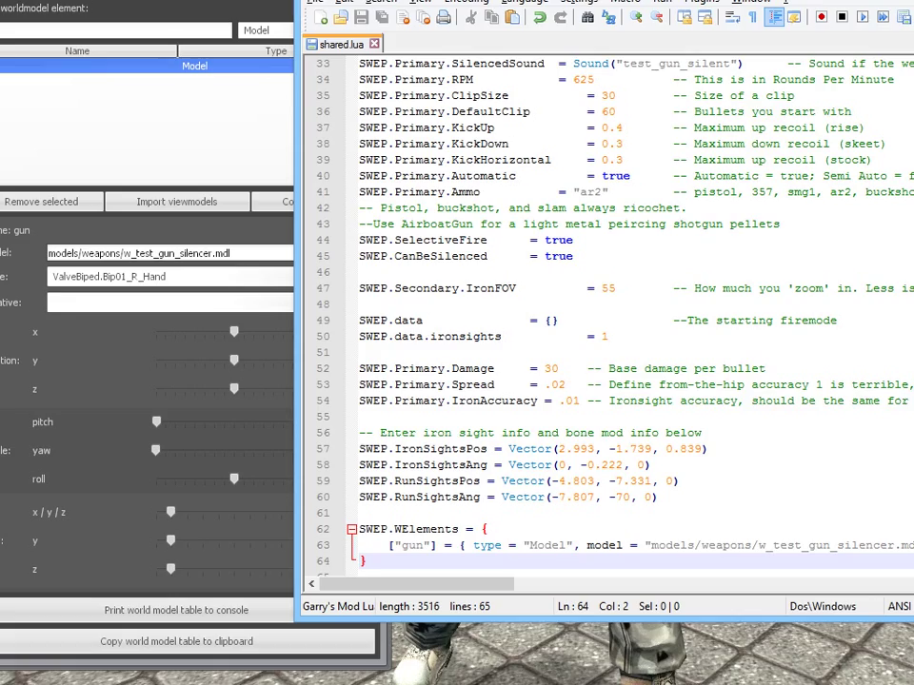
key(alt+Tab)
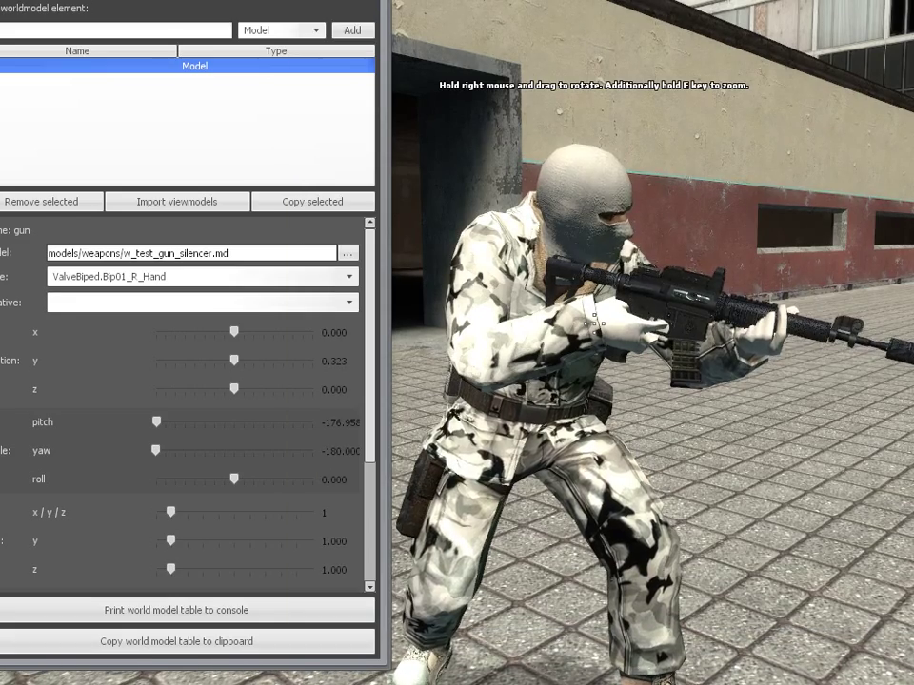
- Run the reload command in the developer console to reload the map
key(grave)
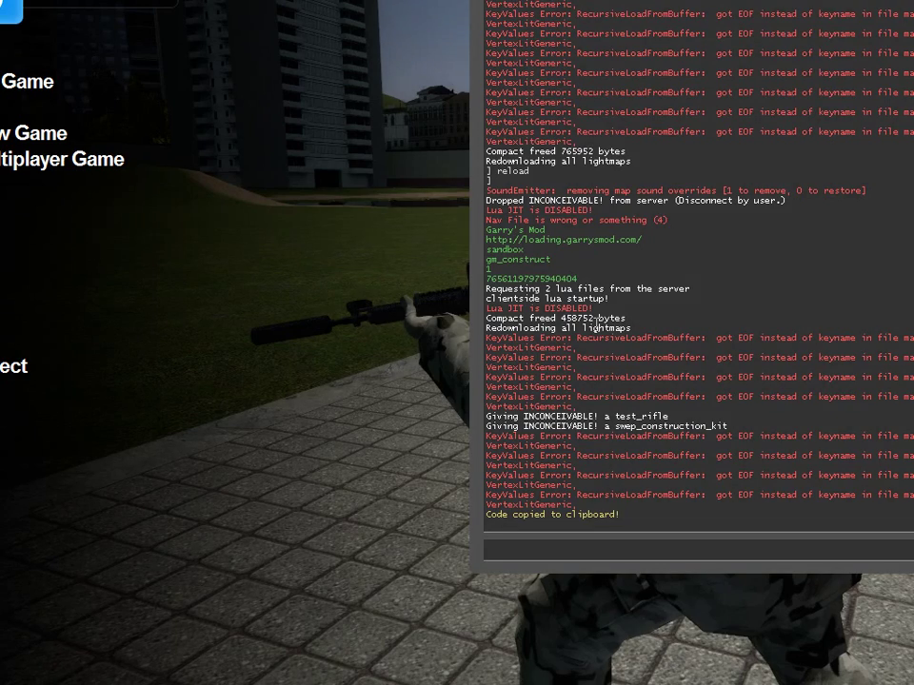
text(relo)
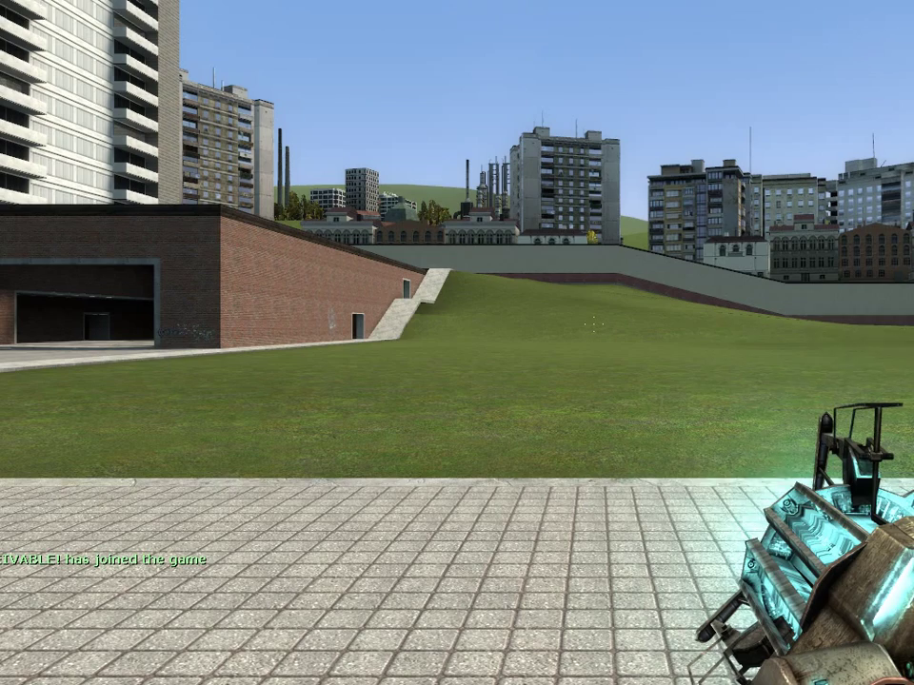
- Place a camera facing the player with the Camera tool to see the held rifle
key(q)
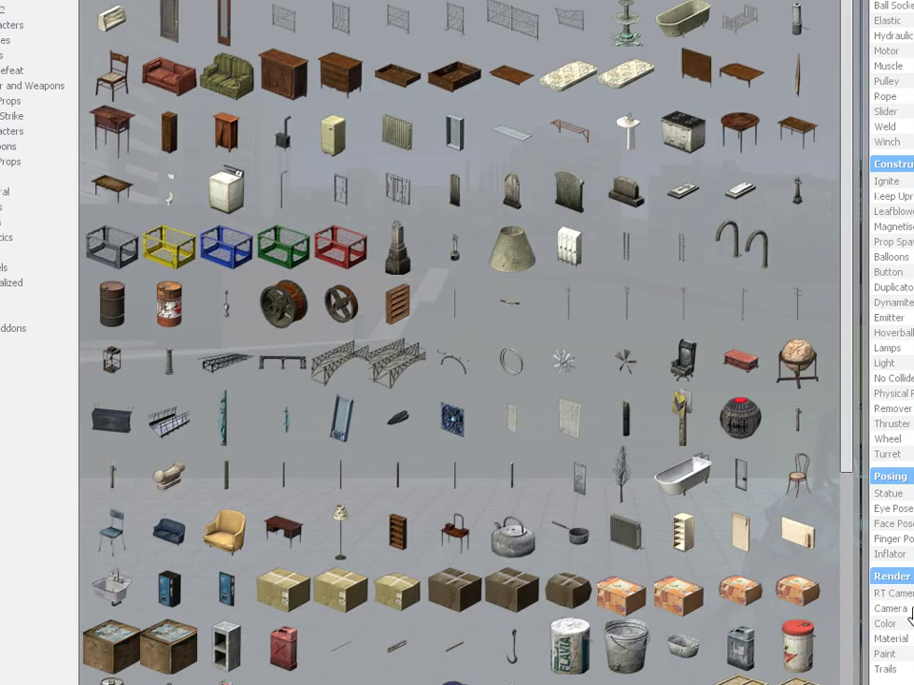
click(892, 620)
click(457, 343)
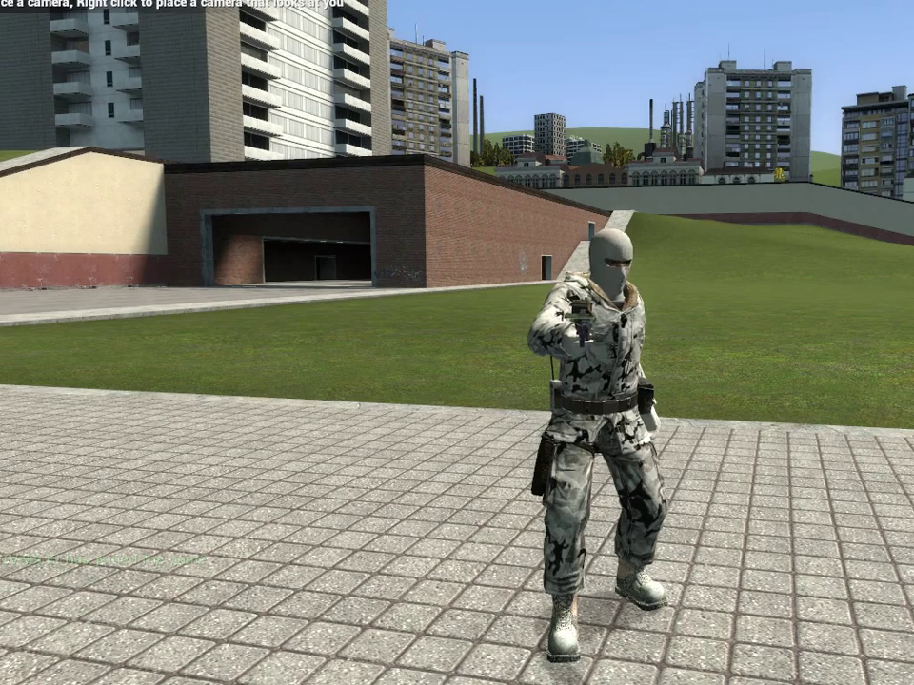
key(q)
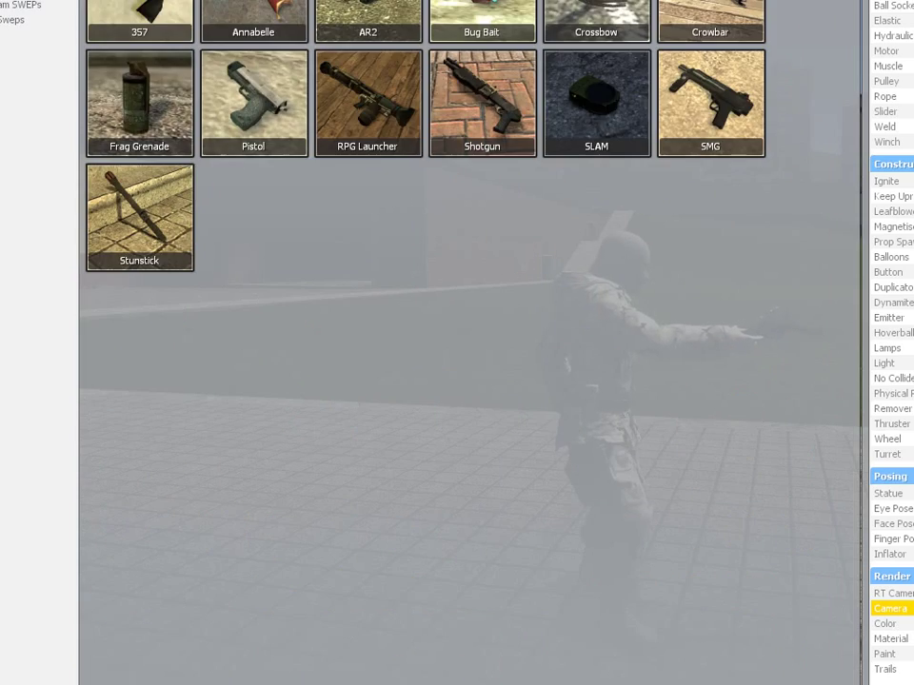